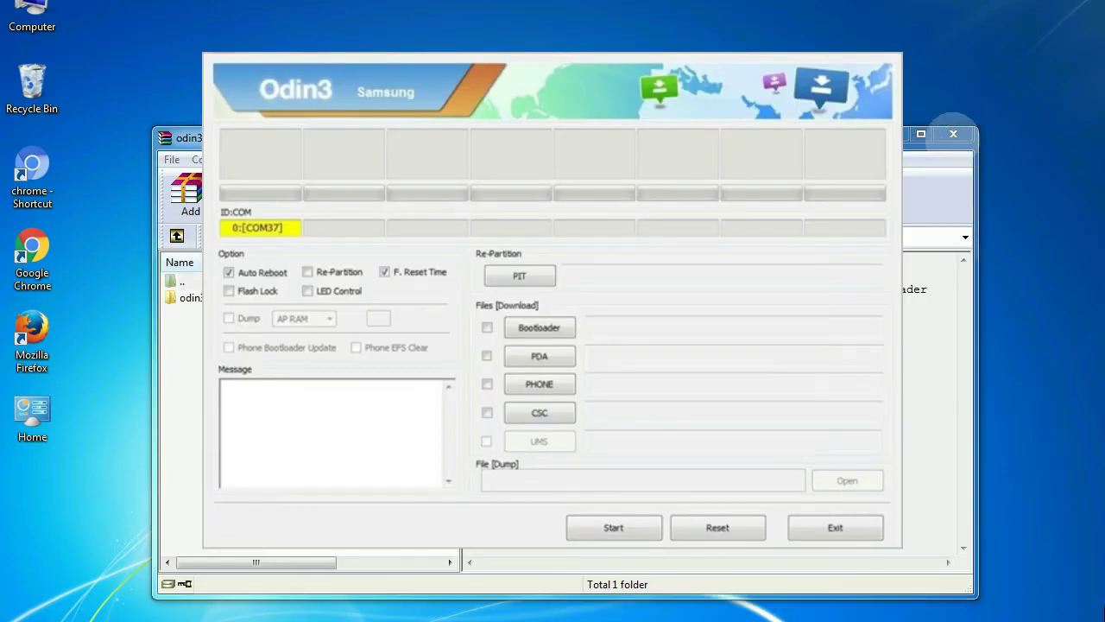
- Close the WinRAR archive window sitting behind Odin3
{"action": "left_click", "coordinate": [953, 134]}
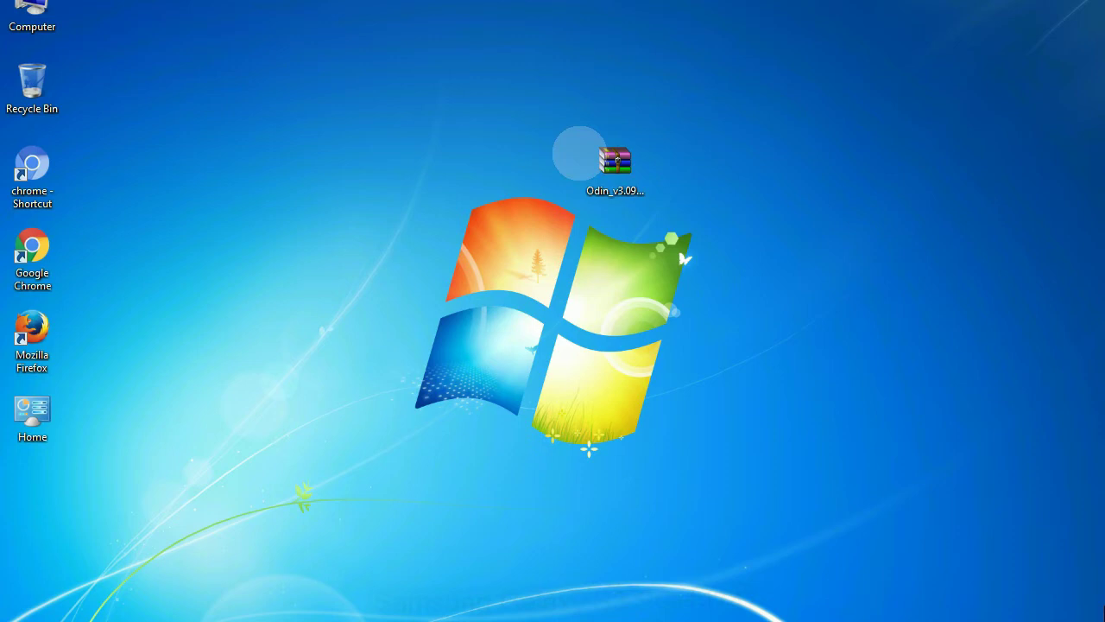
- Extract the Odin archive onto the desktop with Extract Here
{"action": "left_click", "coordinate": [610, 155]}
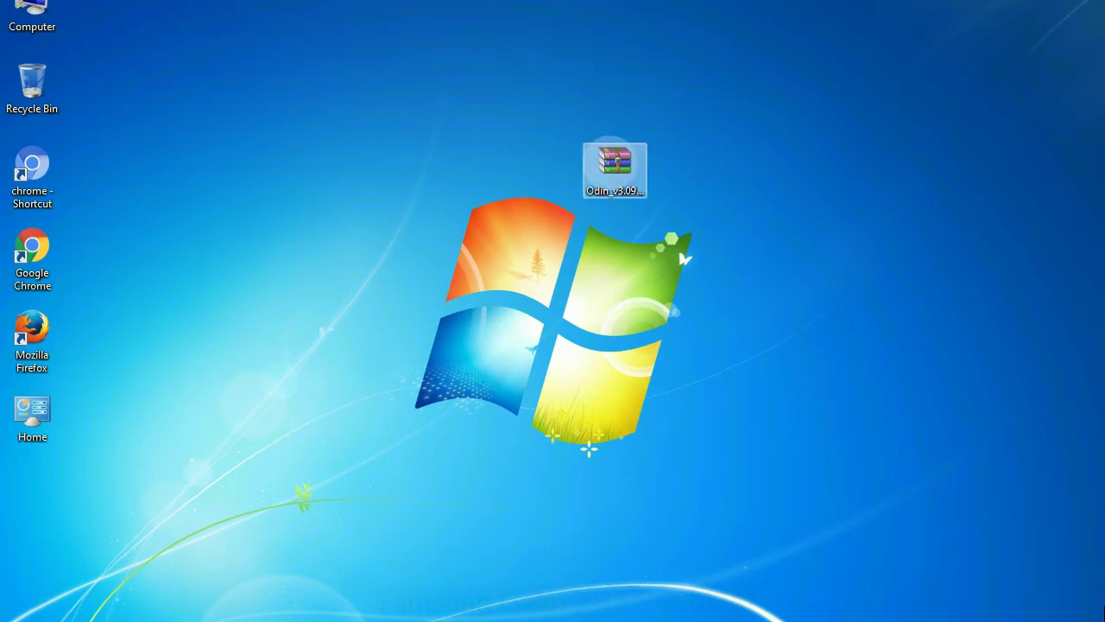
{"action": "right_click", "coordinate": [610, 162]}
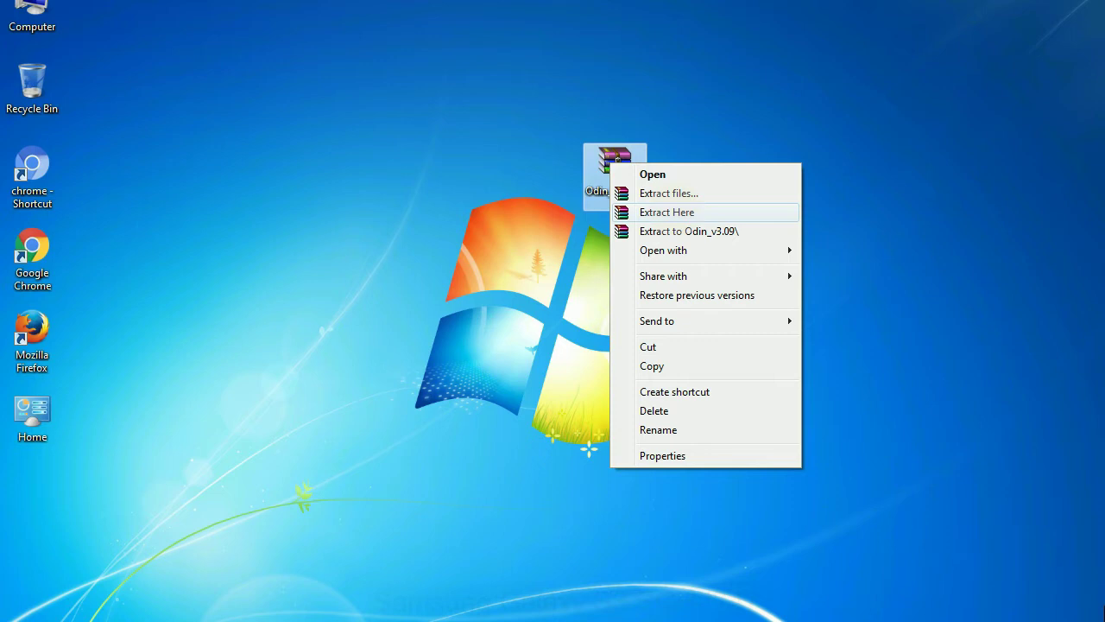
{"action": "left_click", "coordinate": [671, 212]}
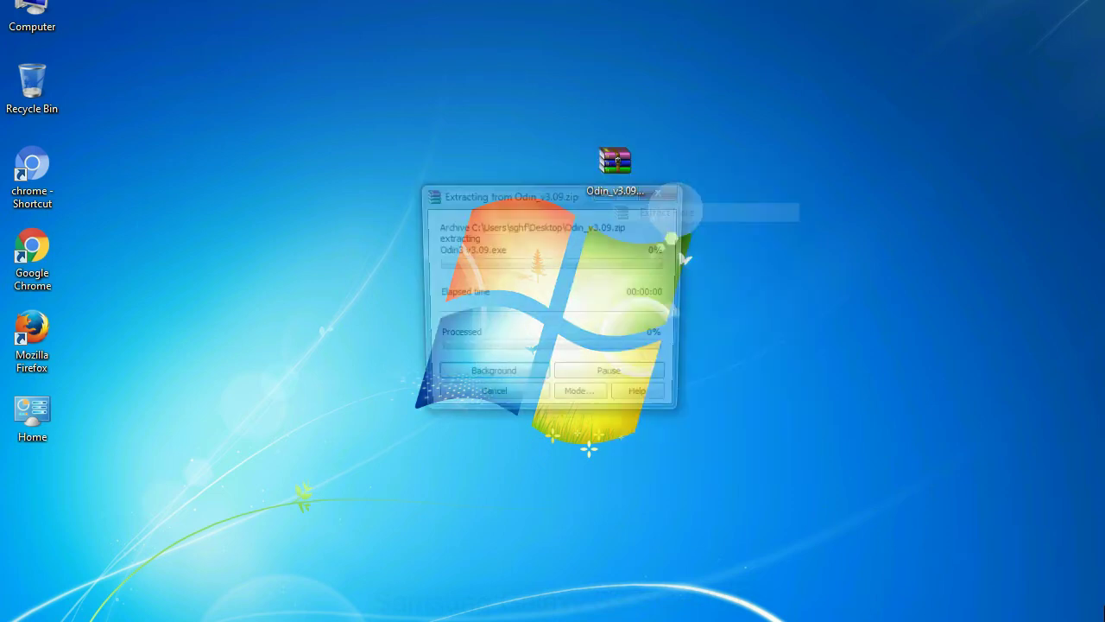
- Run Odin3 v3.09.exe from the Odin_v3.09 folder as administrator
{"action": "double_click", "coordinate": [483, 169]}
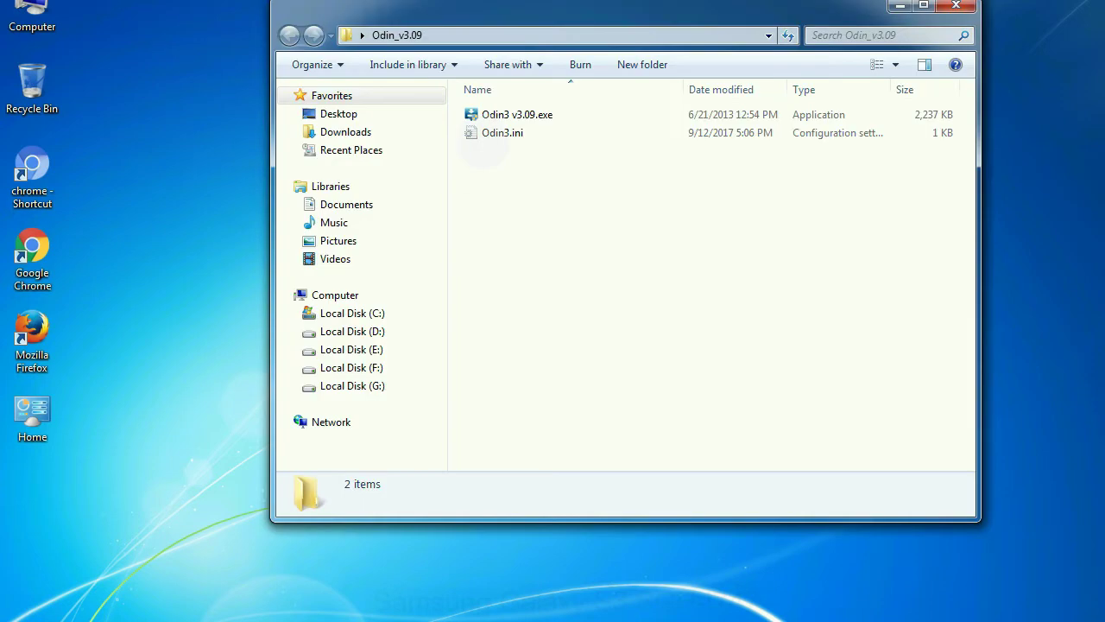
{"action": "right_click", "coordinate": [501, 116]}
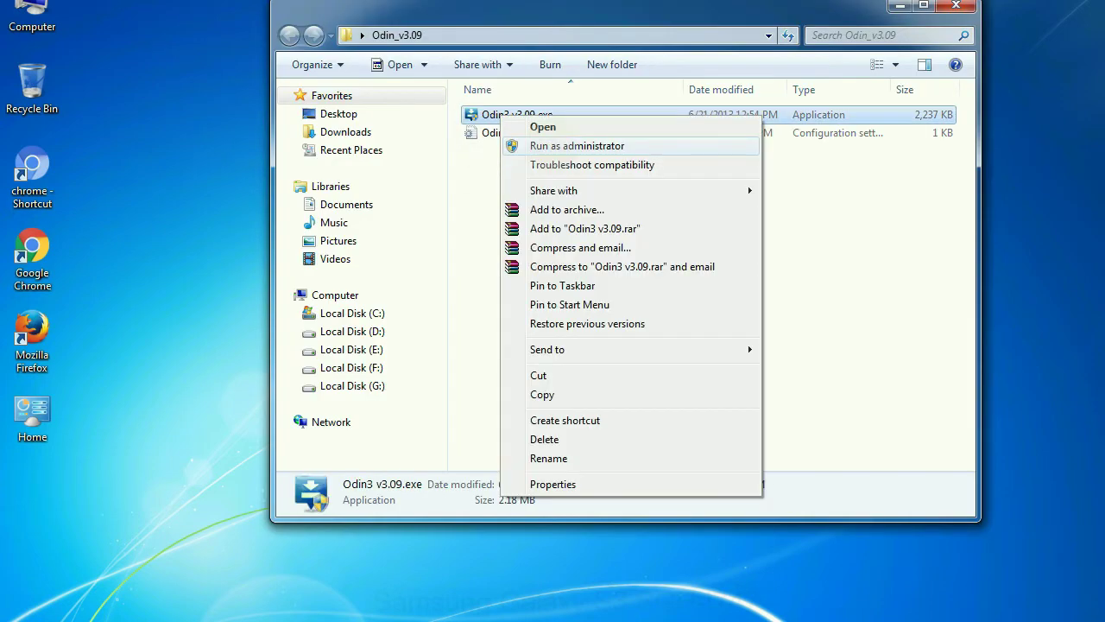
{"action": "left_click", "coordinate": [577, 145]}
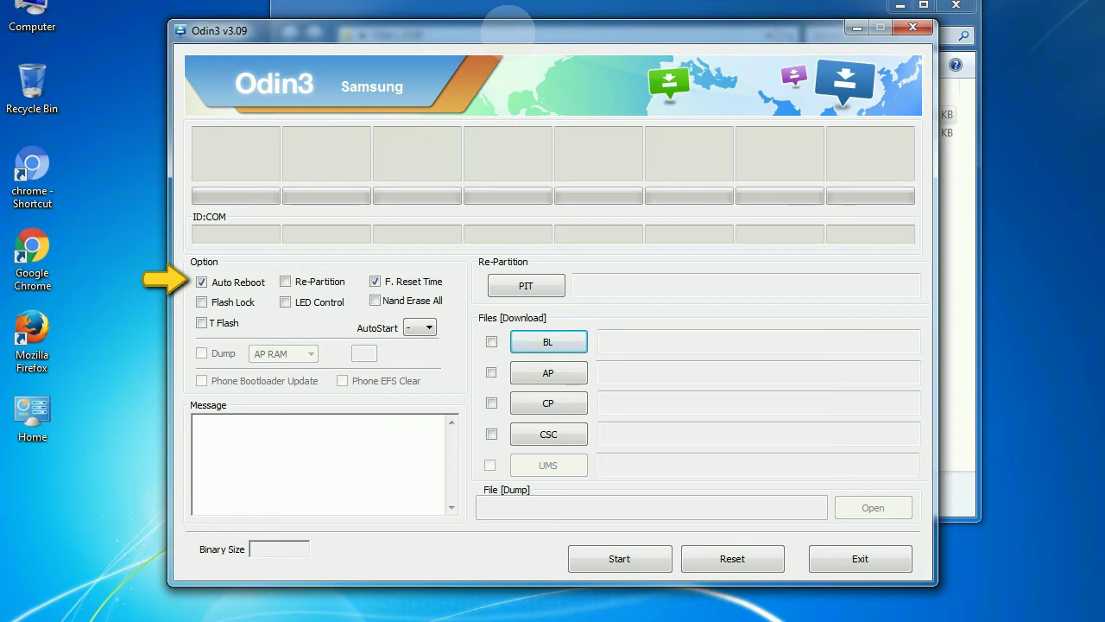
- Drag the Odin3 v3.09 window up and to the right
{"action": "left_click_drag", "start_coordinate": [508, 29], "coordinate": [546, 9]}
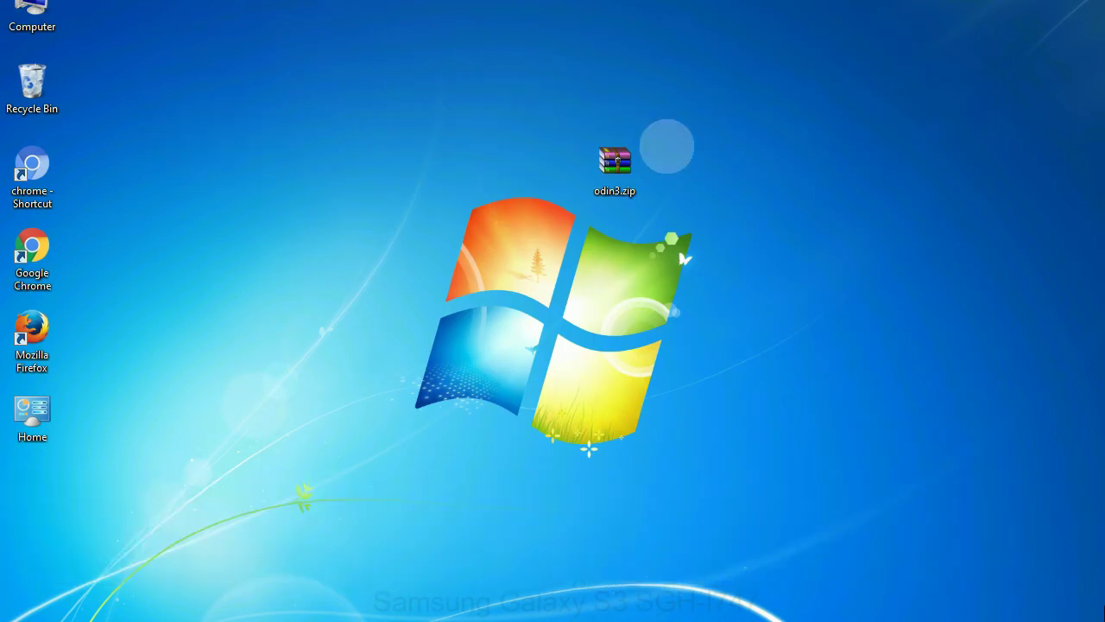
{"action": "left_click", "coordinate": [603, 160]}
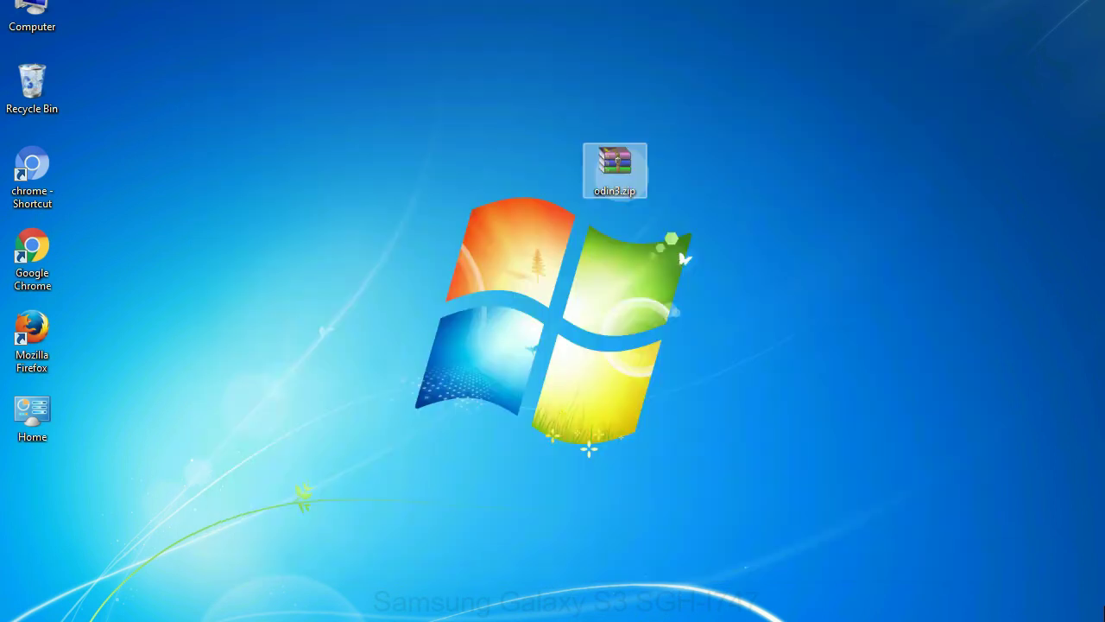
- Deselect odin3.zip on the desktop while Odin3 shows the phone on COM37
{"action": "left_click", "coordinate": [691, 162]}
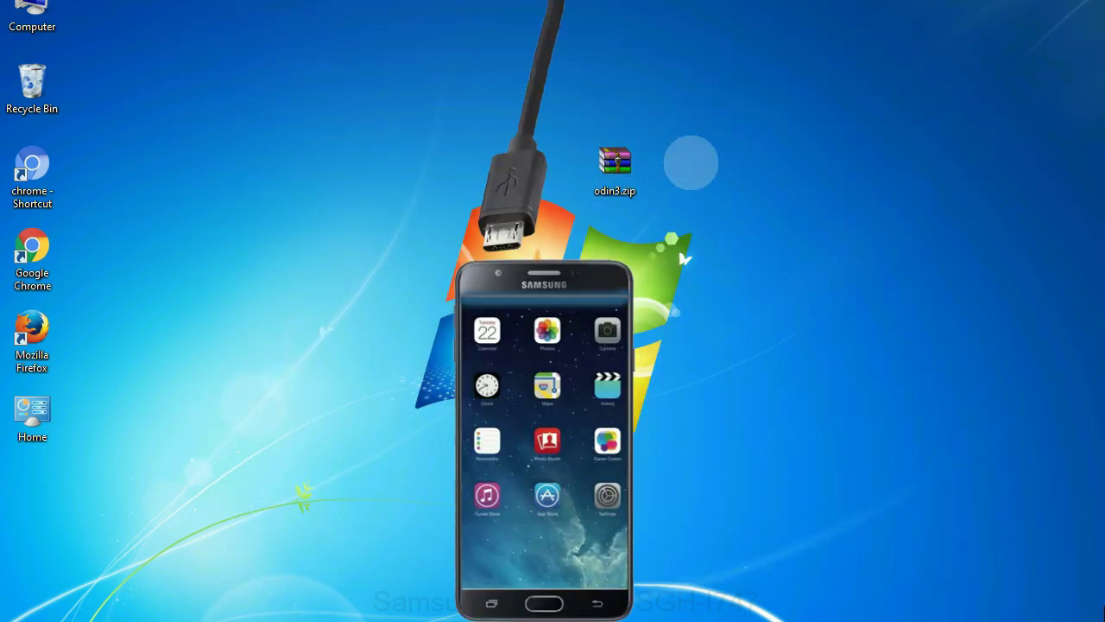
{"action": "left_click", "coordinate": [566, 205]}
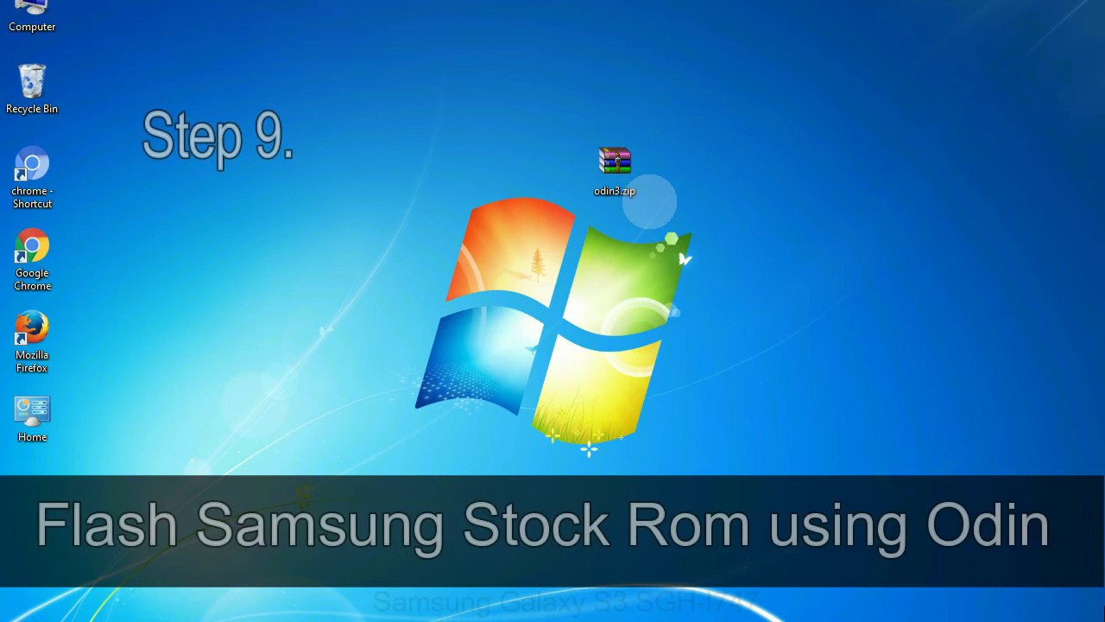
{"action": "left_click", "coordinate": [641, 170]}
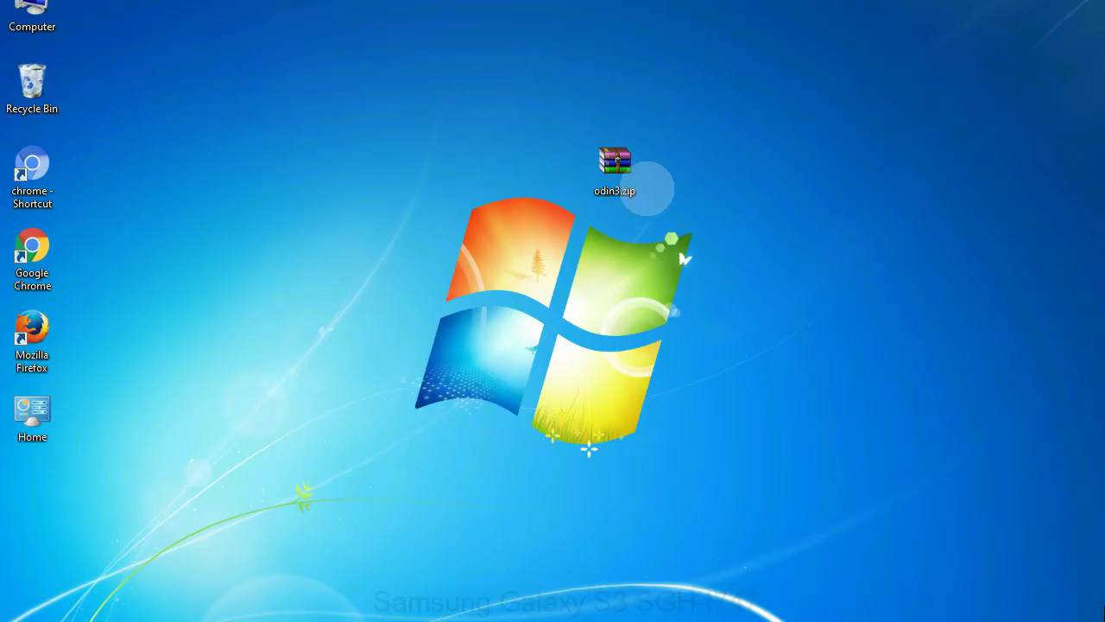
- Select odin3.zip on the desktop while the stock ROM flash finishes with PASS
{"action": "left_click", "coordinate": [637, 175]}
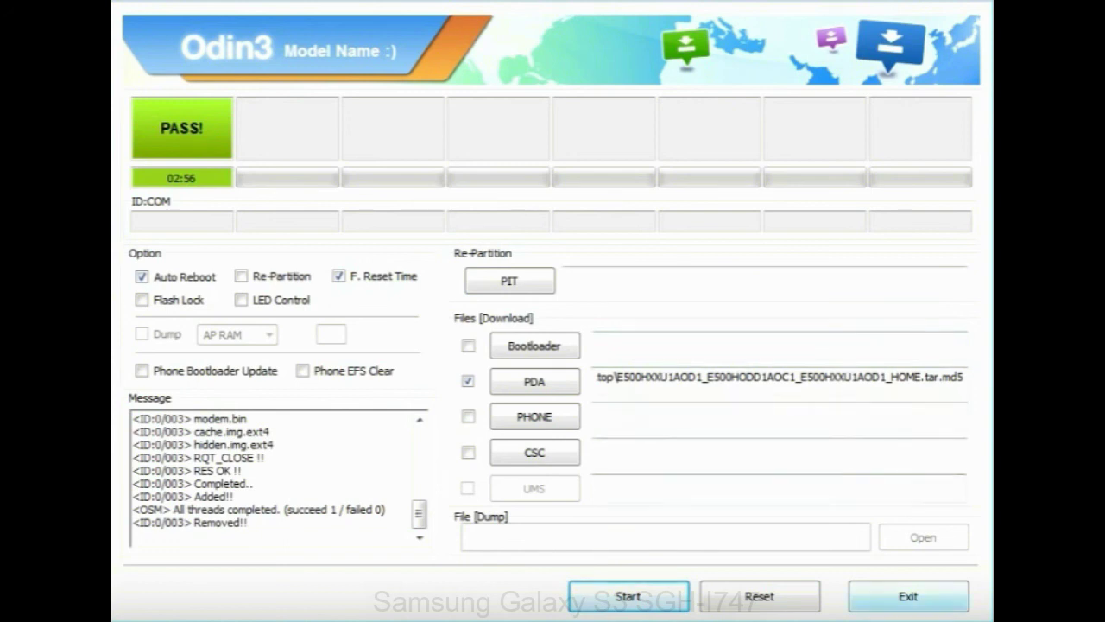
- Exit Odin3 after the successful PASS flash
{"action": "left_click", "coordinate": [908, 596]}
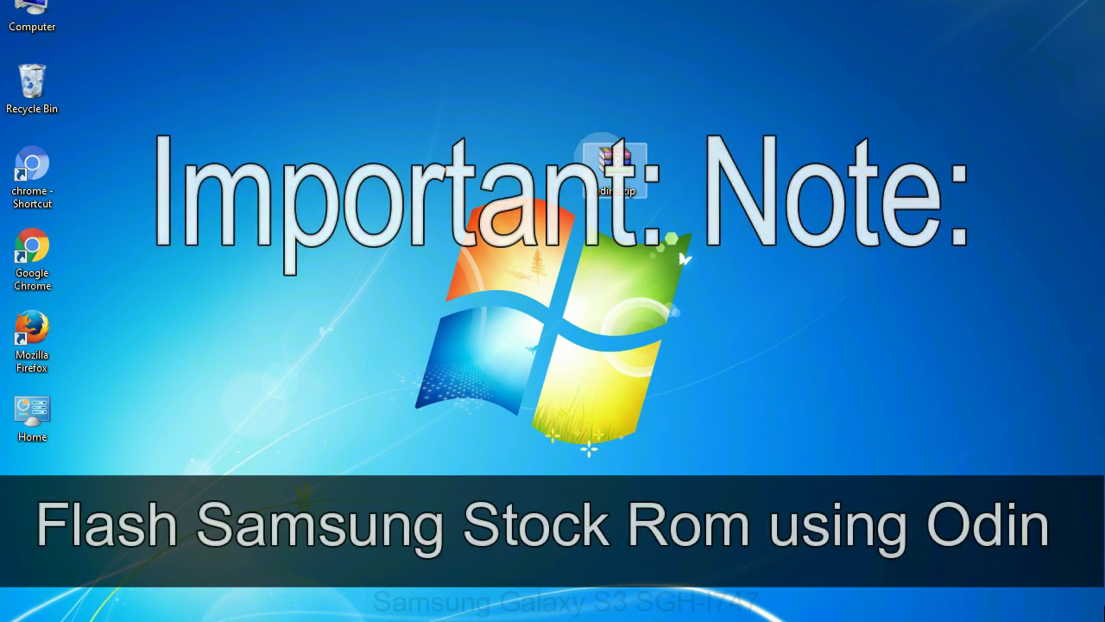
{"action": "left_click", "coordinate": [603, 156]}
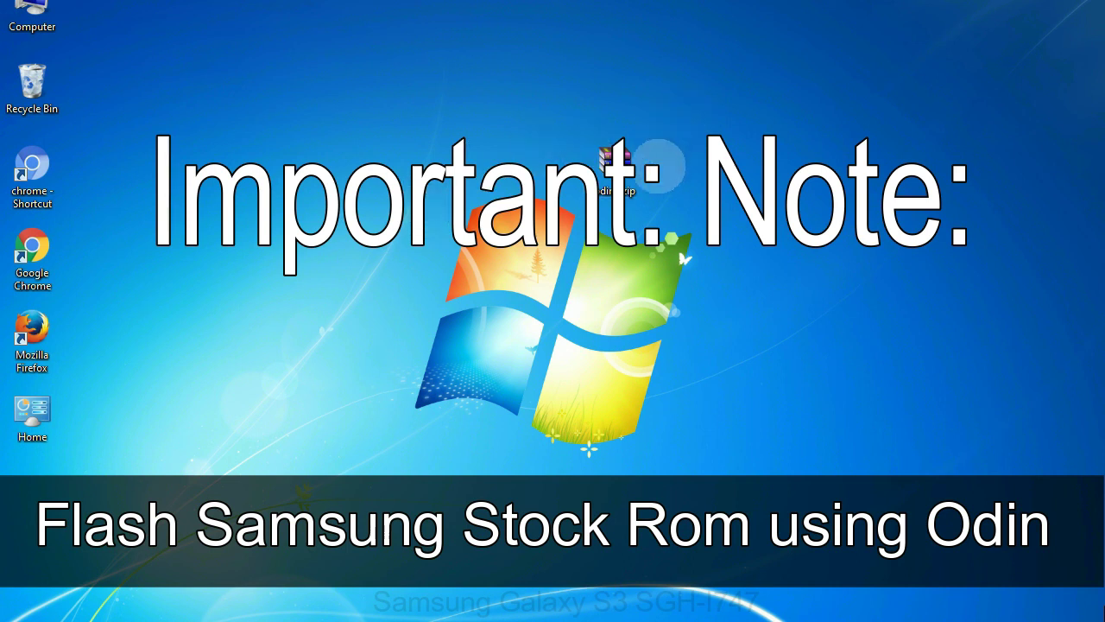
{"action": "left_click", "coordinate": [643, 166]}
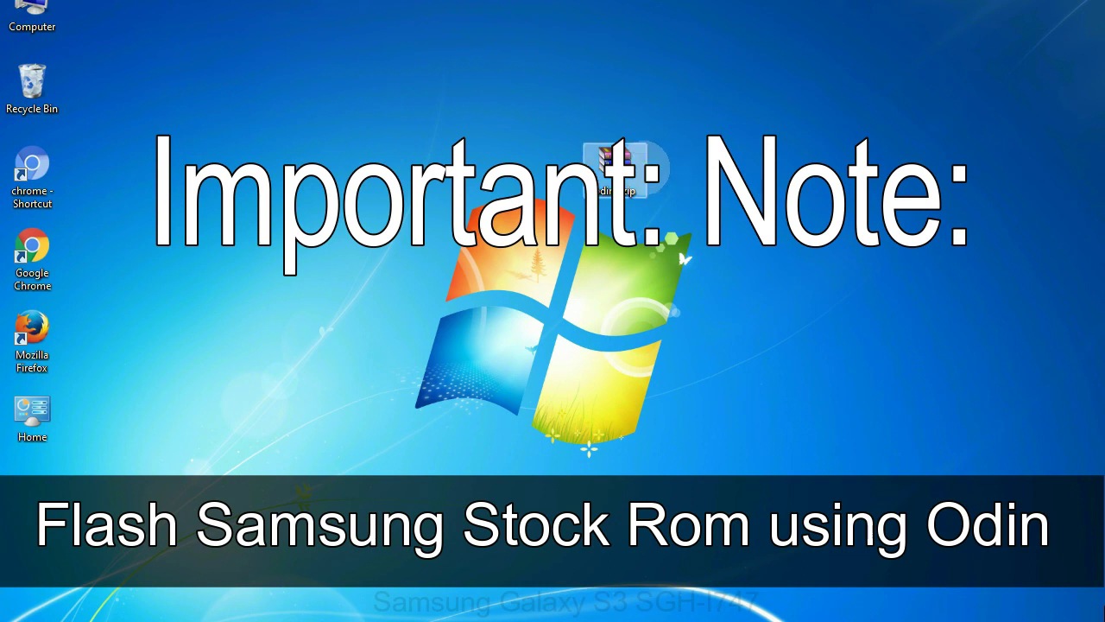
{"action": "left_click", "coordinate": [661, 186]}
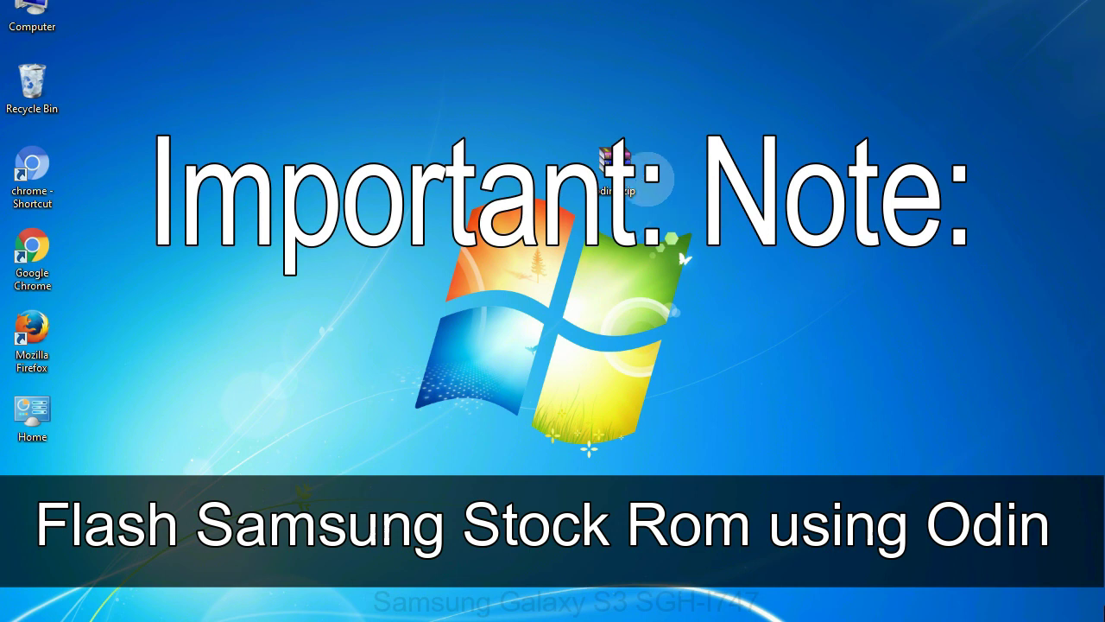
{"action": "left_click", "coordinate": [643, 173]}
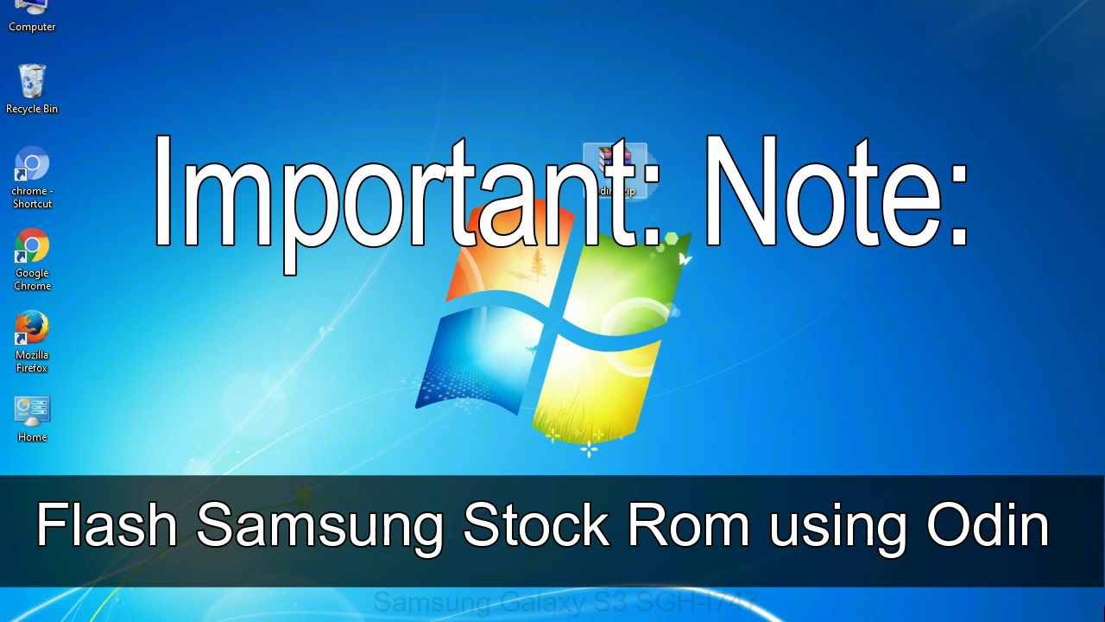
{"action": "left_click", "coordinate": [656, 201]}
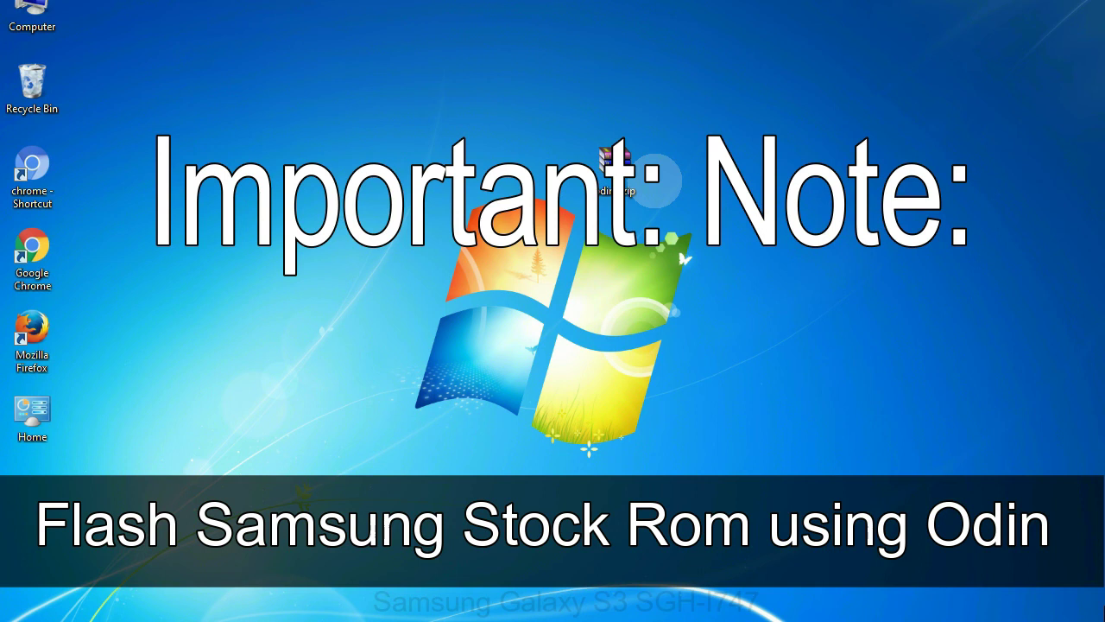
{"action": "left_click", "coordinate": [646, 174]}
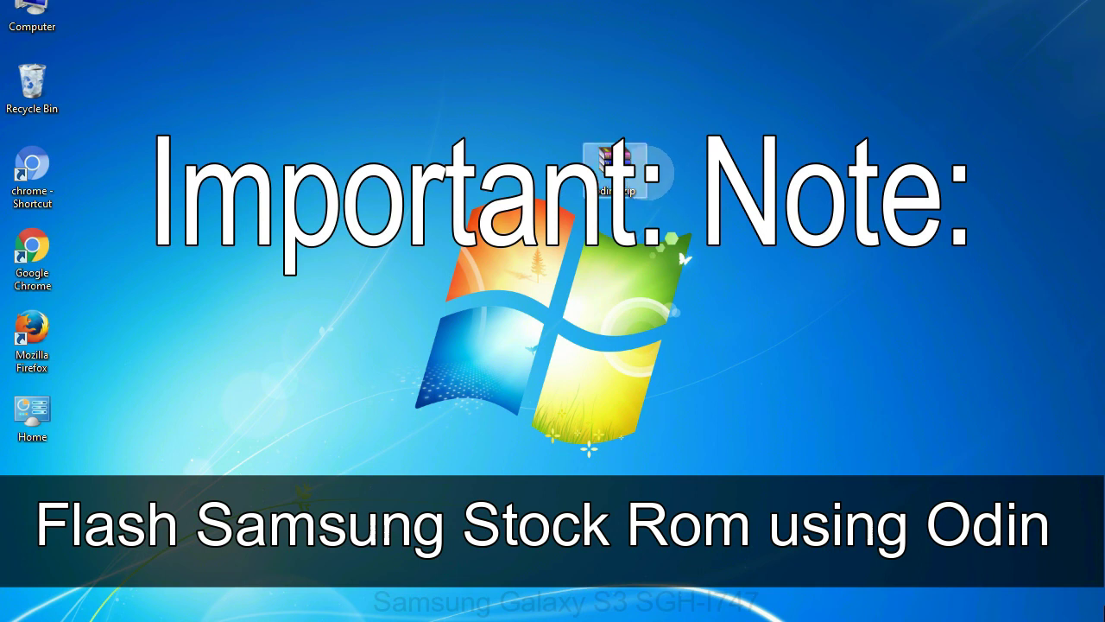